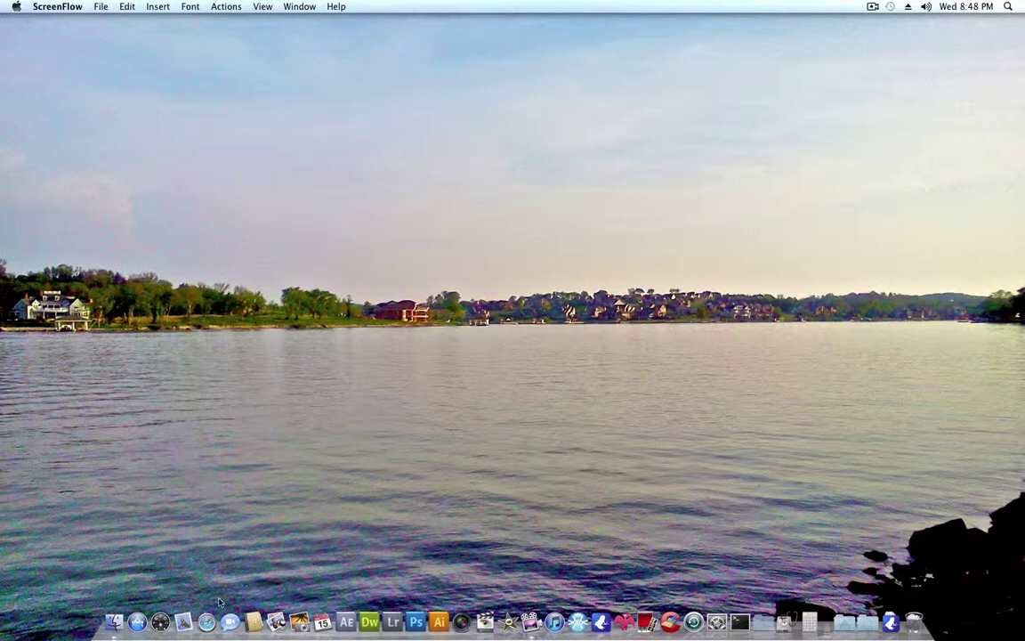
# - Open The Pirate Bay from Safari's Top Sites and search for 'vmware fusion 3.1'
pyautogui.click(202, 626)
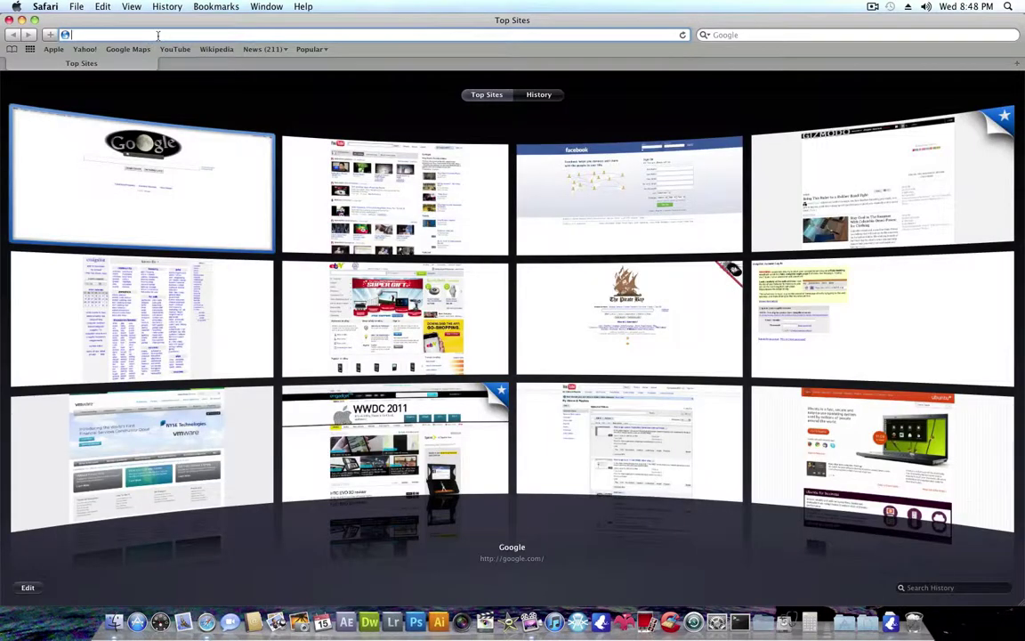
pyautogui.click(611, 335)
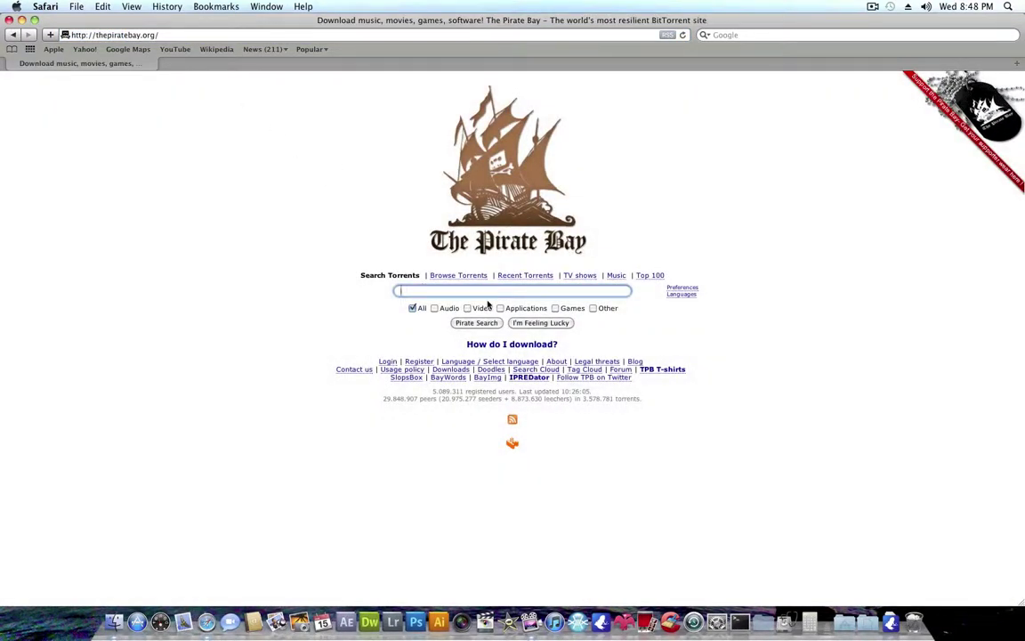
pyautogui.write('vmware fusu')
pyautogui.press('BackSpace')
pyautogui.write('ion 3.1')
pyautogui.press('Return')
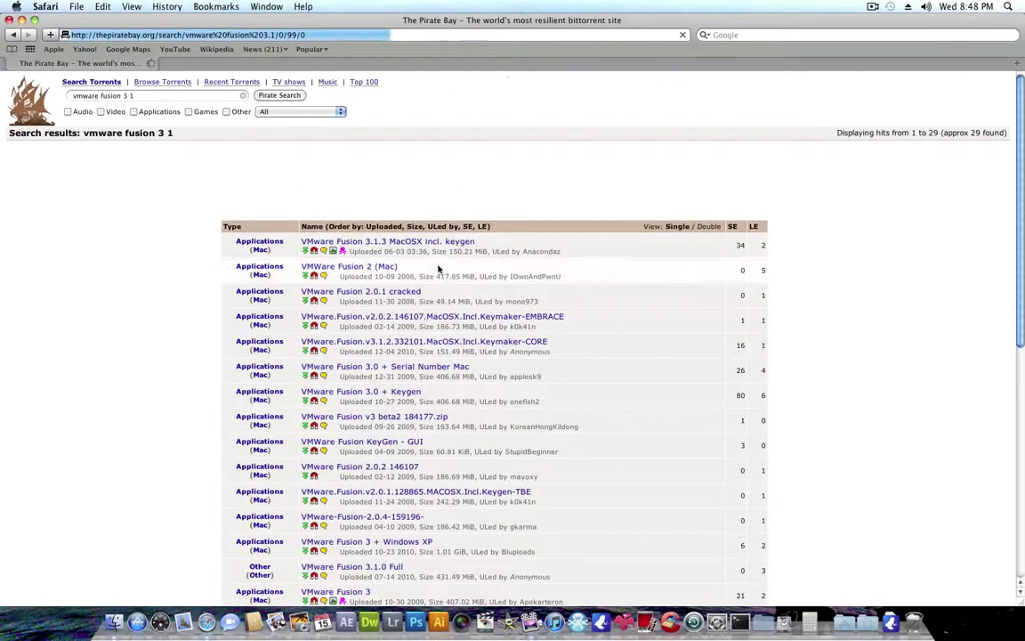
# - Sort results by seeders and download the VMware Fusion 3.1.3 MacOSX incl. keygen torrent
pyautogui.click(732, 226)
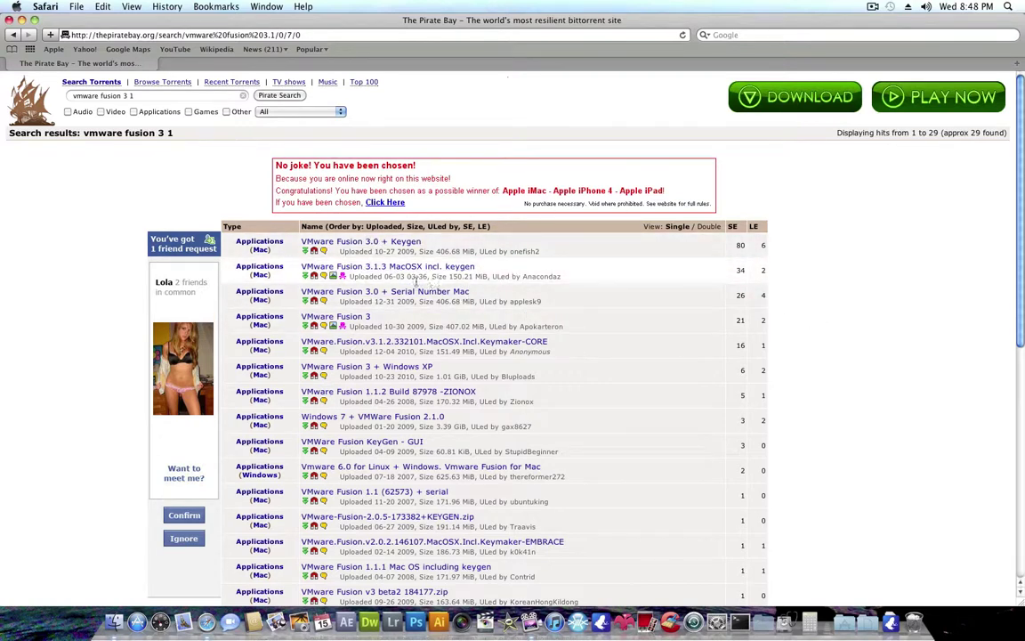
pyautogui.click(457, 266)
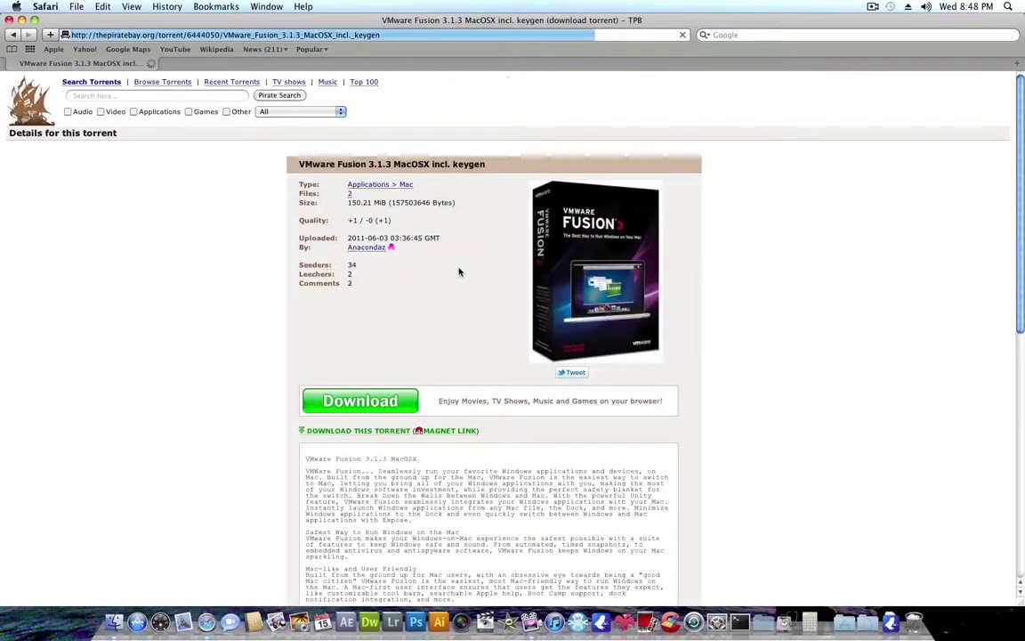
pyautogui.click(373, 432)
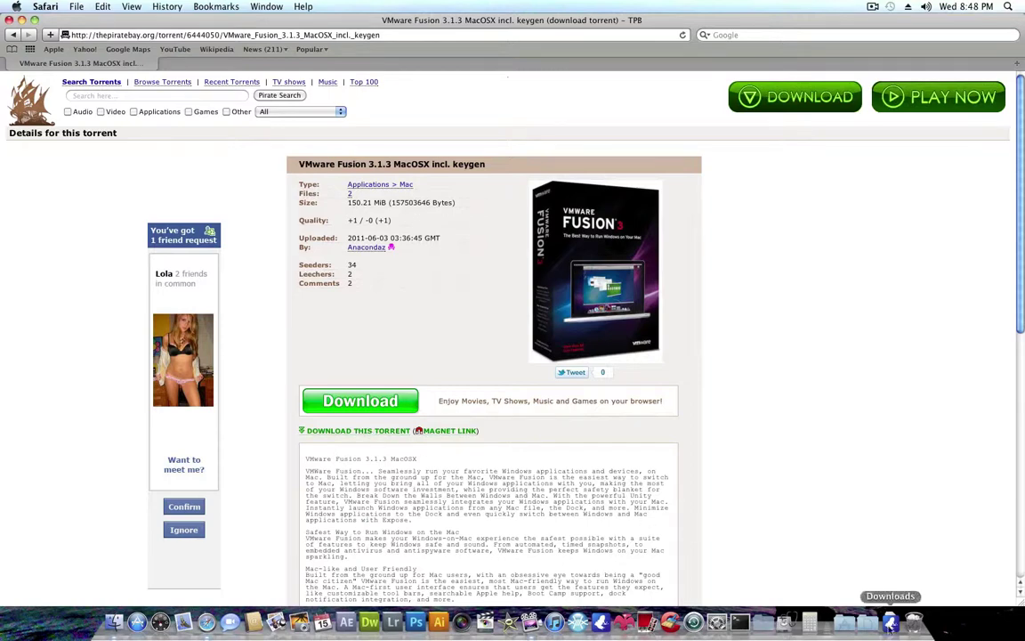
pyautogui.click(891, 621)
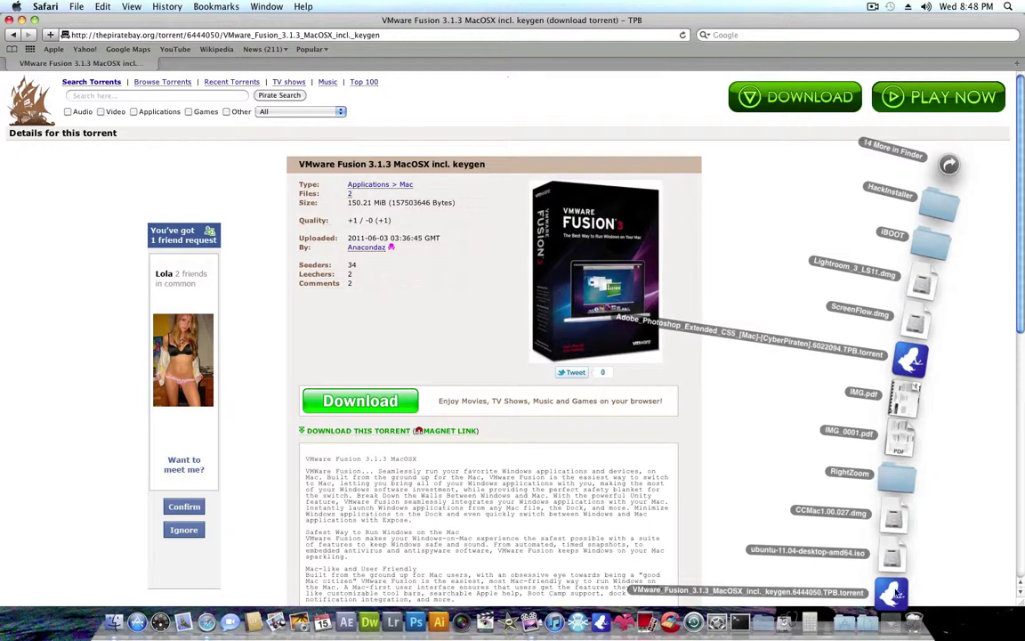
pyautogui.click(890, 623)
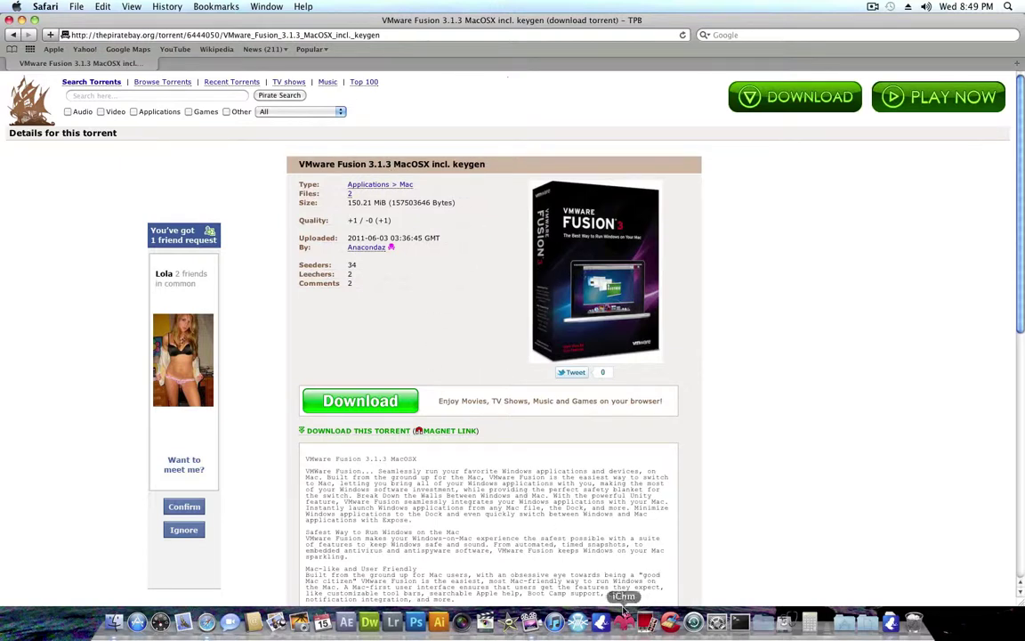
# - Open Documents in Finder, then Vuze Downloads > VMware Fusion 3.1.3 and its disk image
pyautogui.click(864, 623)
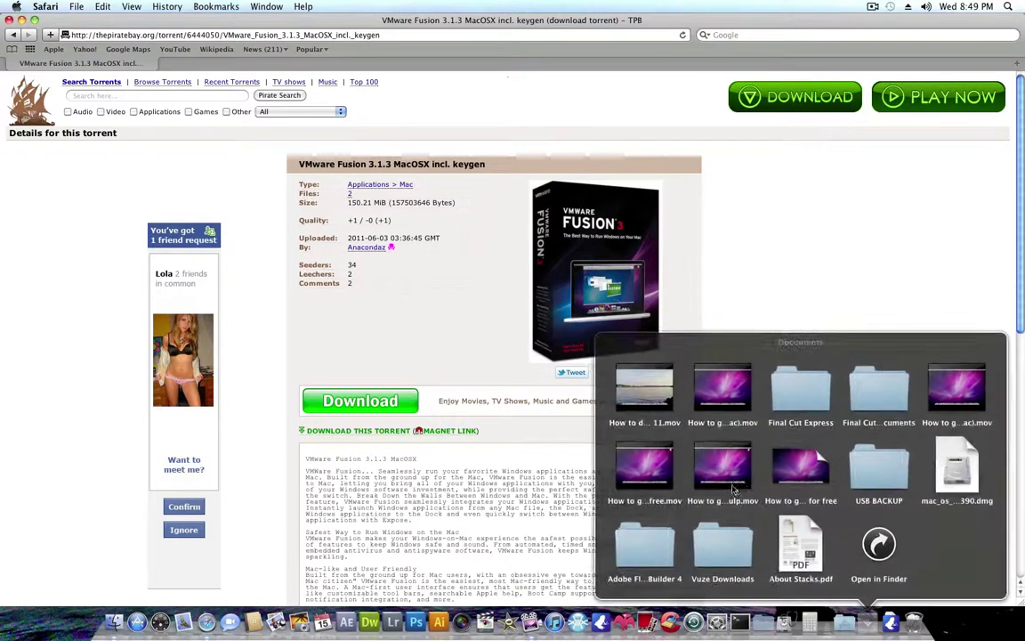
pyautogui.click(878, 556)
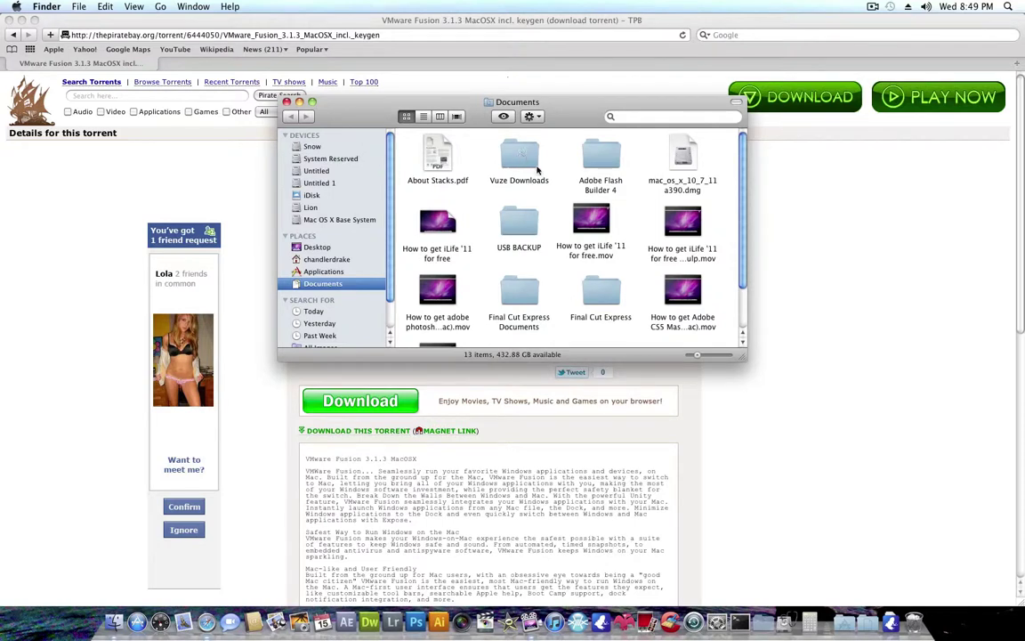
pyautogui.doubleClick(498, 156)
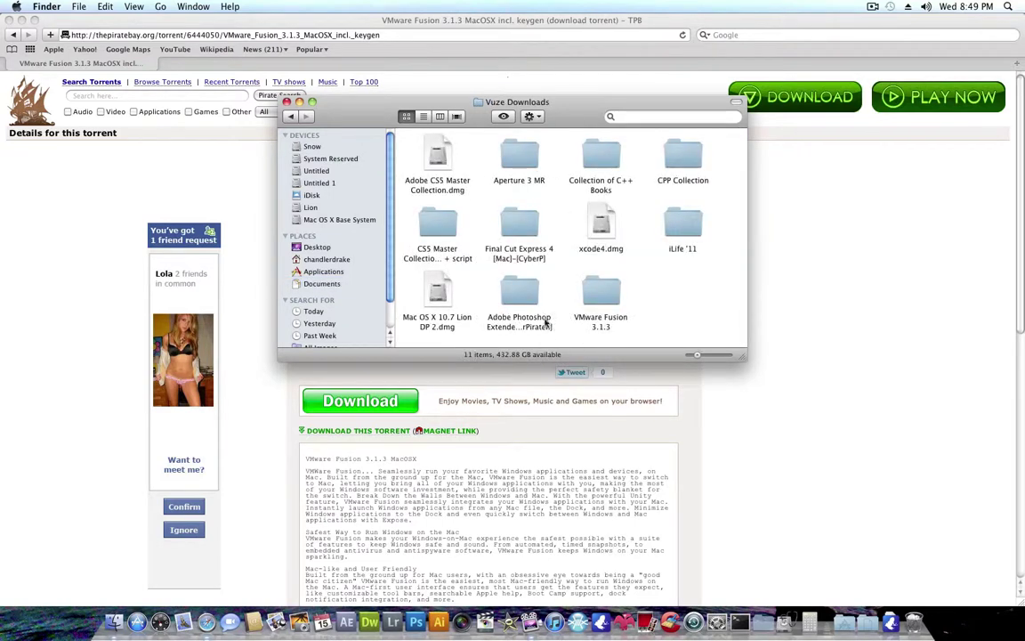
pyautogui.doubleClick(609, 296)
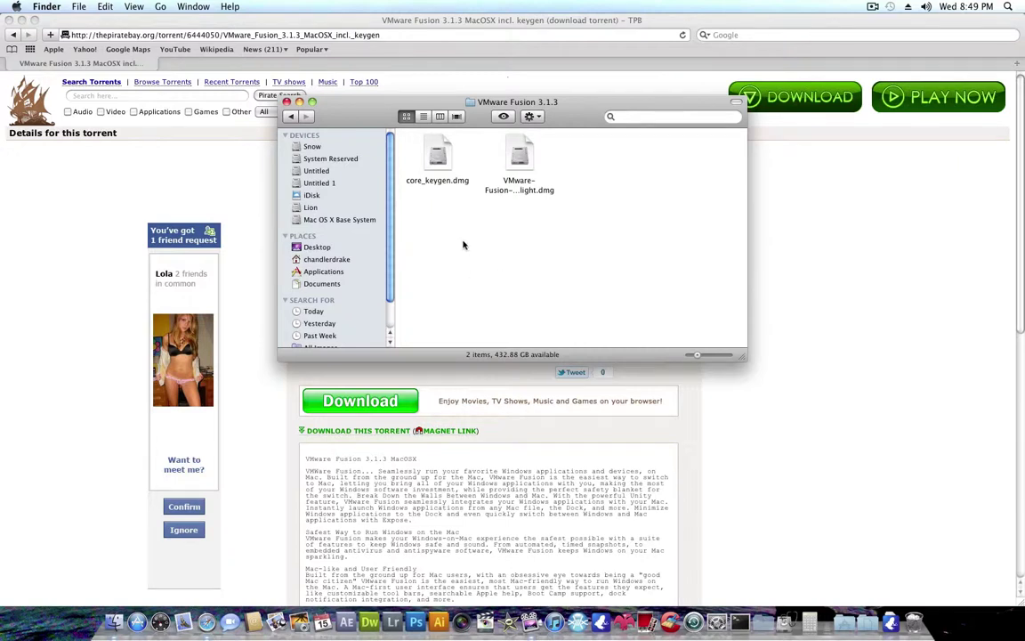
pyautogui.doubleClick(521, 160)
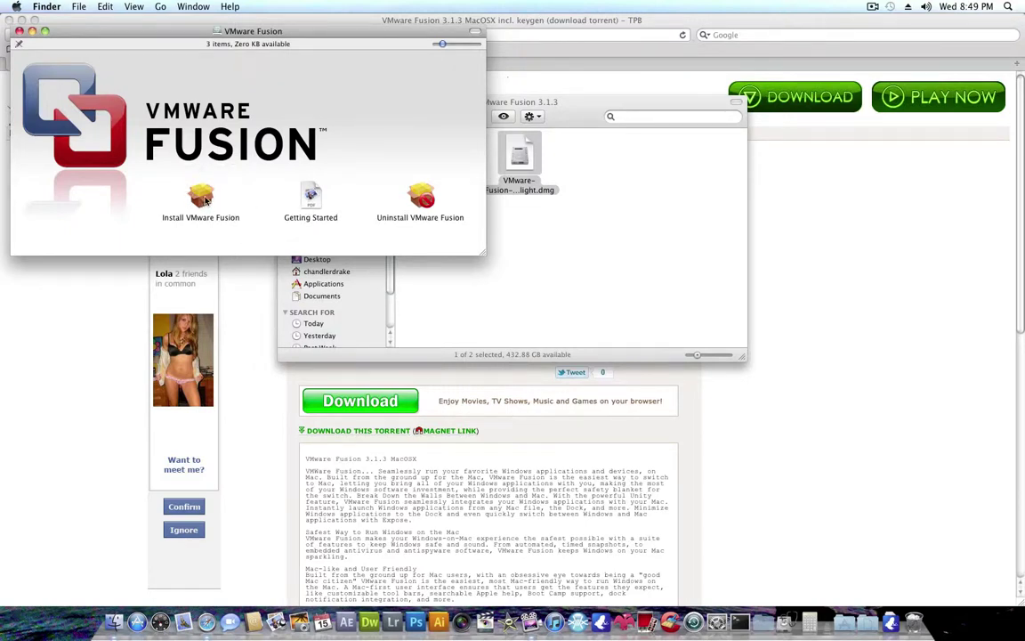
# - Run Install VMware Fusion, allow its check, continue past welcome and licence, and agree
pyautogui.doubleClick(203, 198)
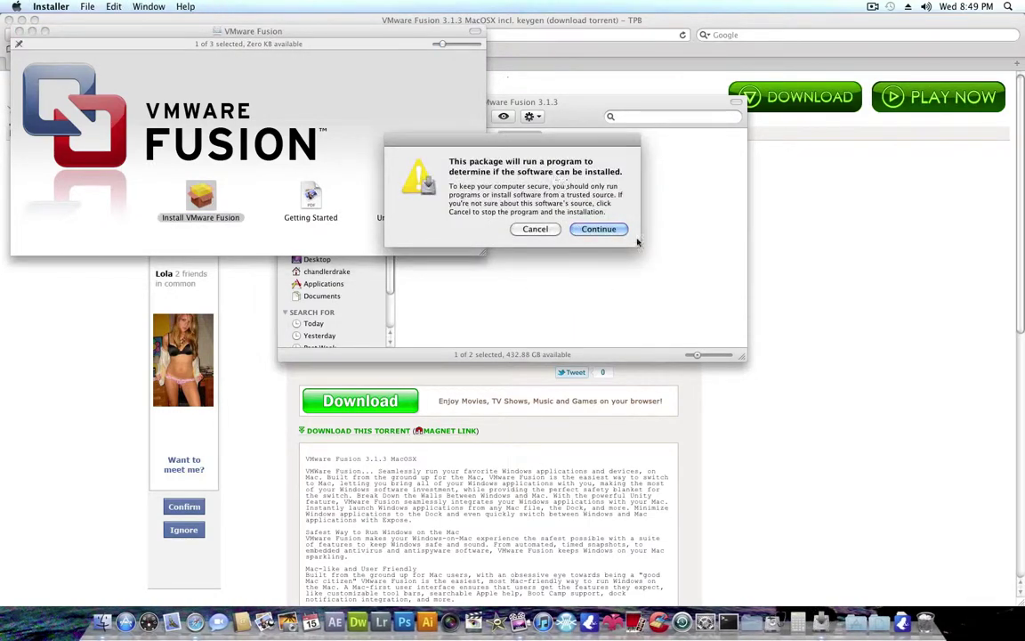
pyautogui.click(598, 229)
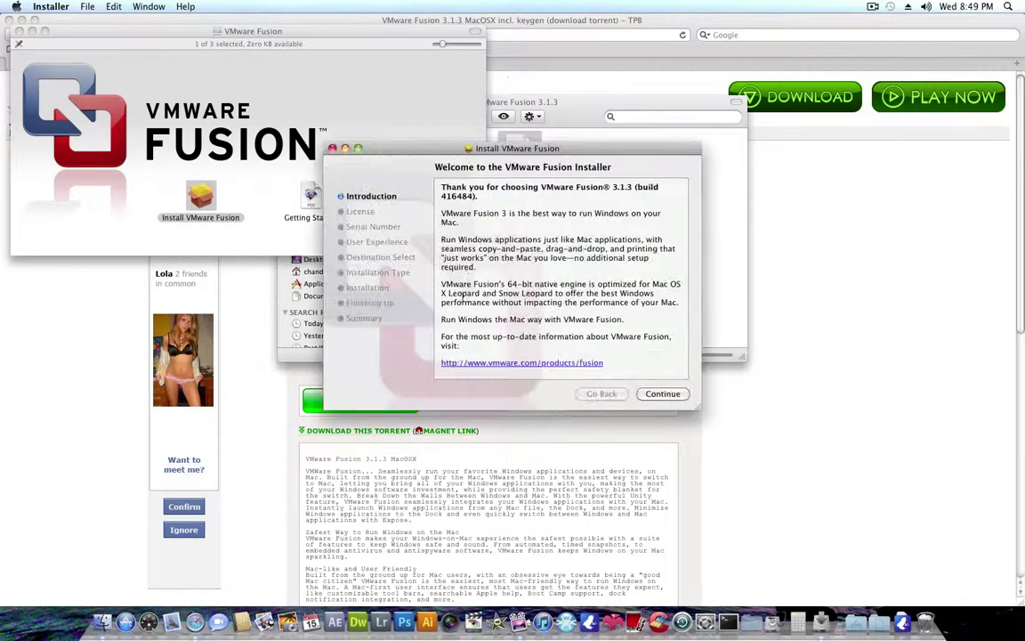
pyautogui.click(665, 395)
pyautogui.click(663, 393)
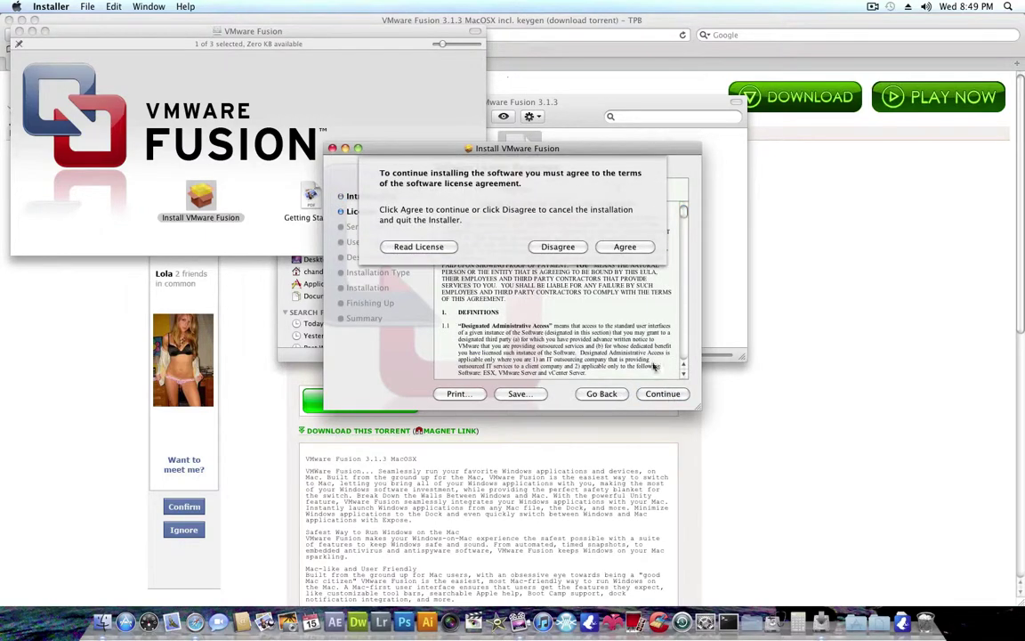
pyautogui.click(625, 247)
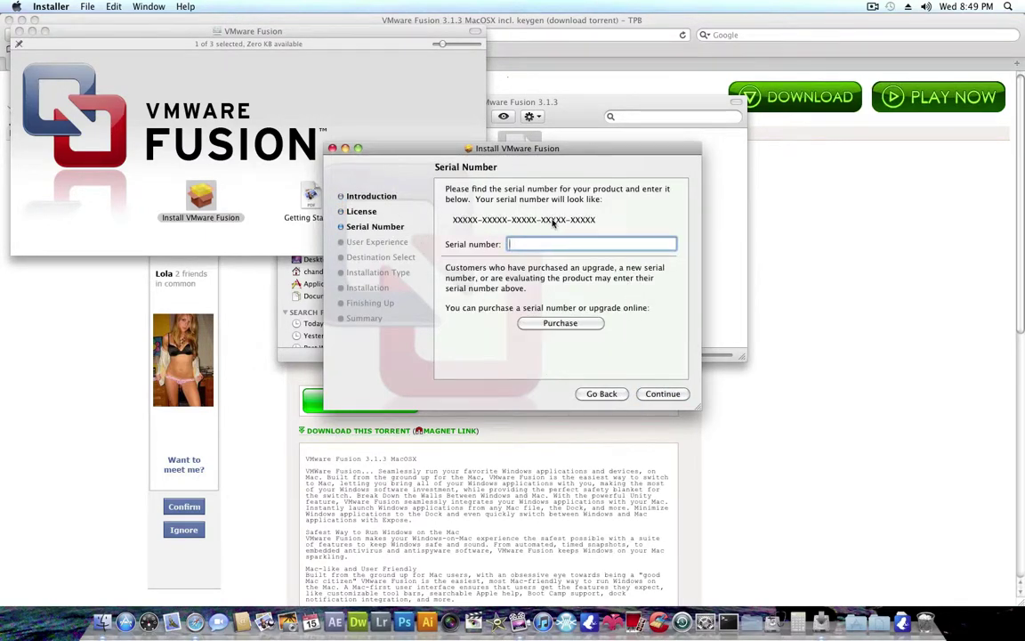
# - Open the core_keygen disk image, launch CORE Keygen and generate a VMware Fusion v3 serial
pyautogui.click(721, 184)
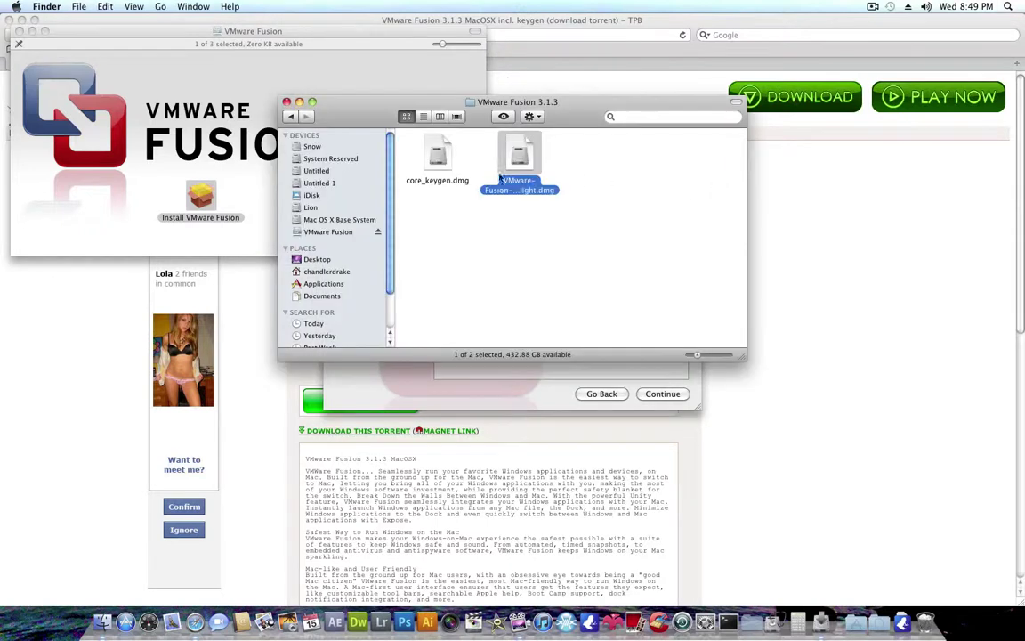
pyautogui.doubleClick(436, 156)
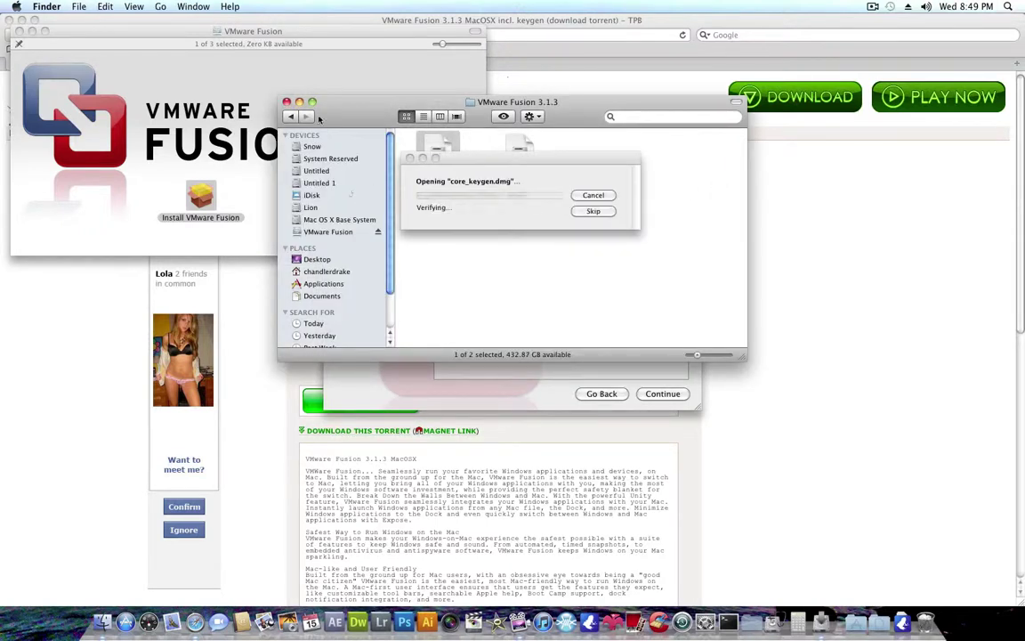
pyautogui.doubleClick(338, 155)
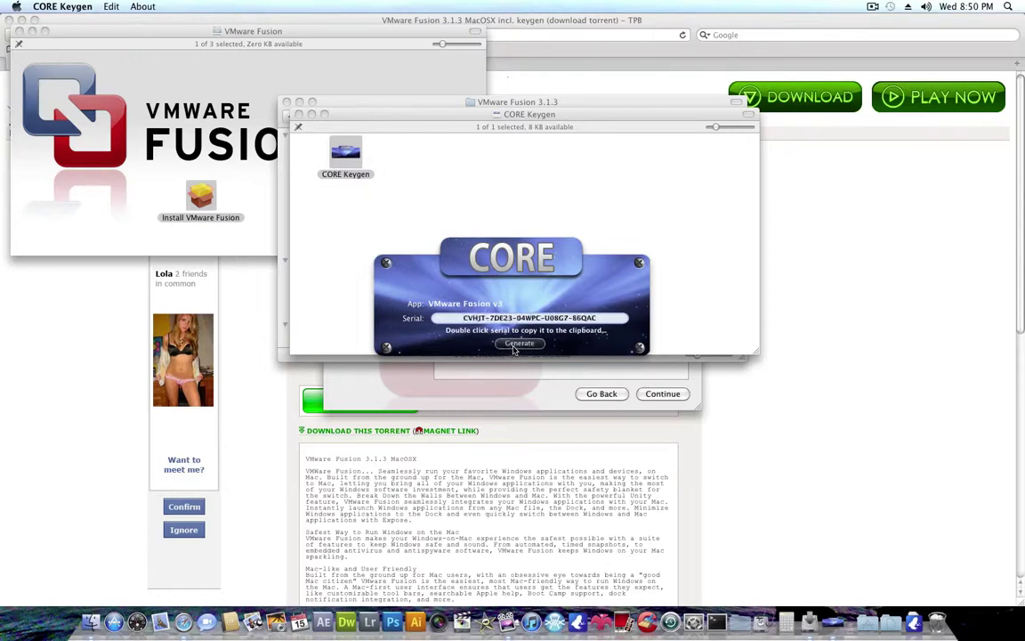
pyautogui.click(513, 348)
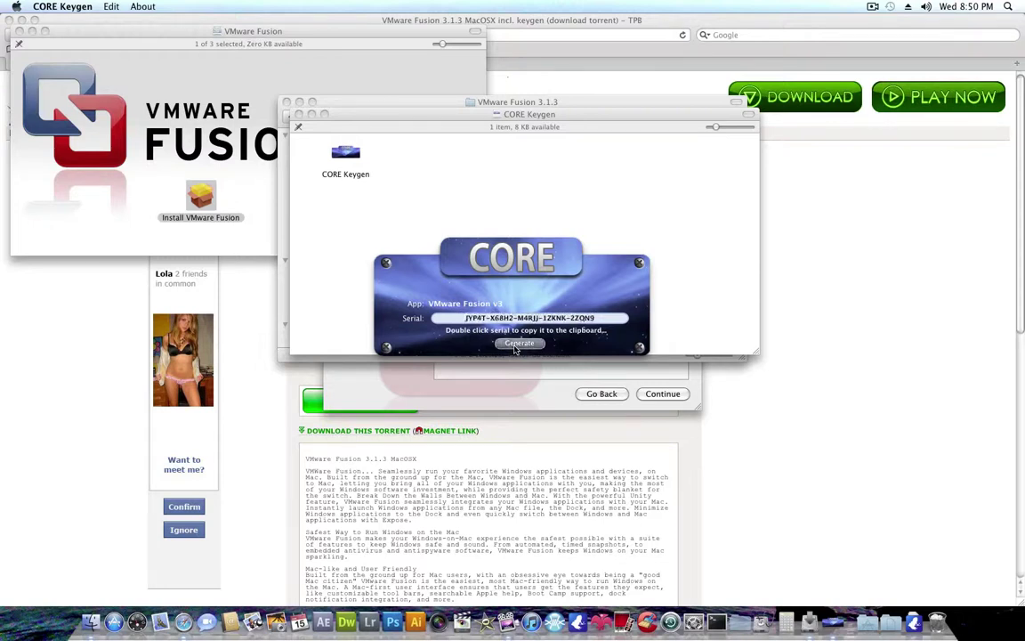
pyautogui.click(518, 344)
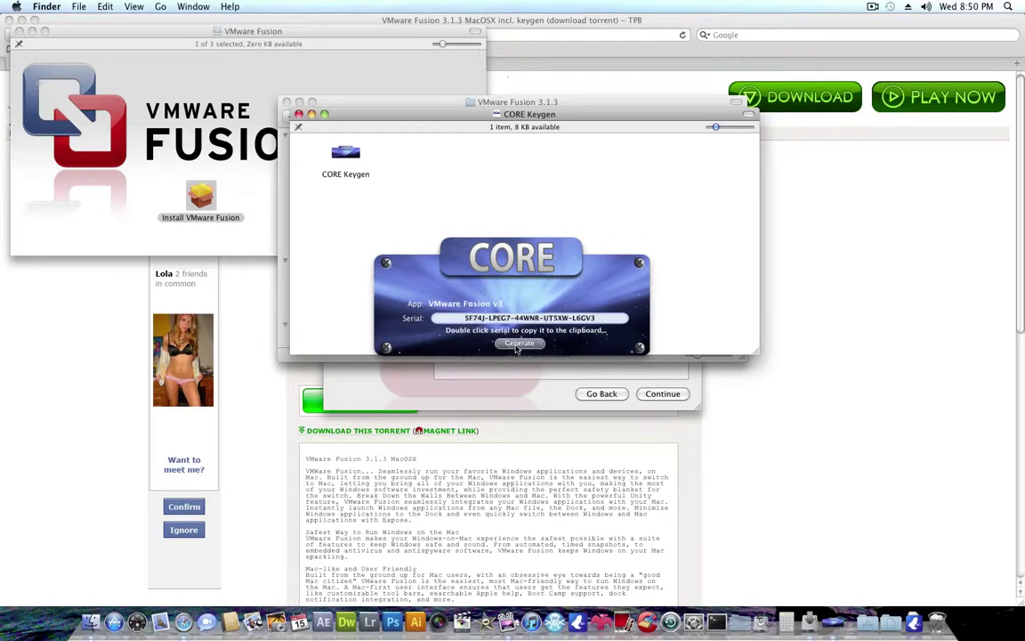
# - Copy the generated serial, quit CORE Keygen, close its disk window and eject it
pyautogui.moveTo(609, 318); pyautogui.dragTo(807, 276)
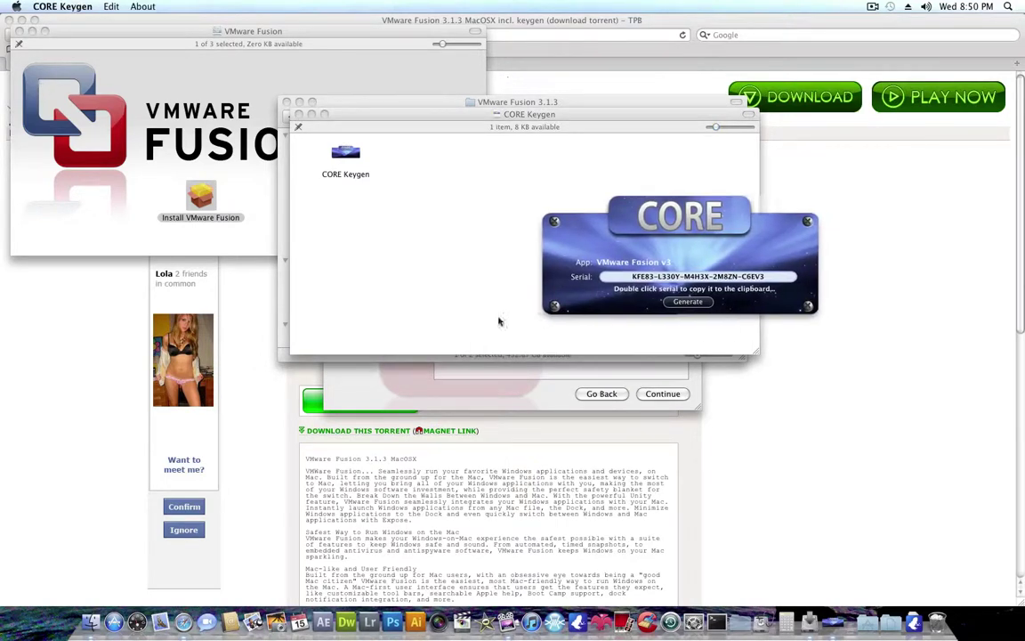
pyautogui.moveTo(551, 302); pyautogui.dragTo(380, 334)
pyautogui.doubleClick(498, 306)
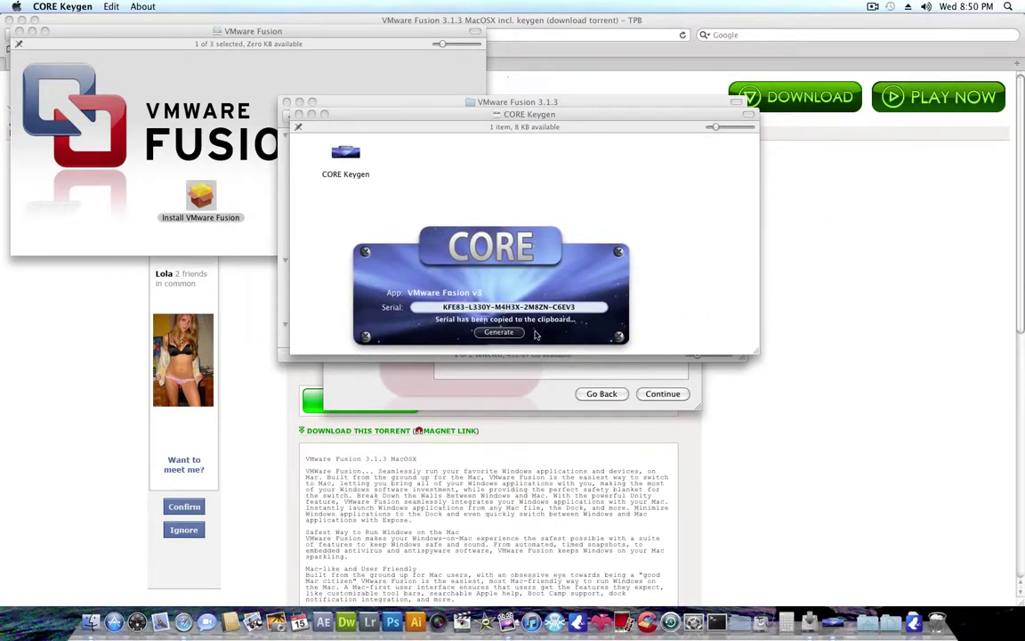
pyautogui.click(364, 254)
pyautogui.click(286, 113)
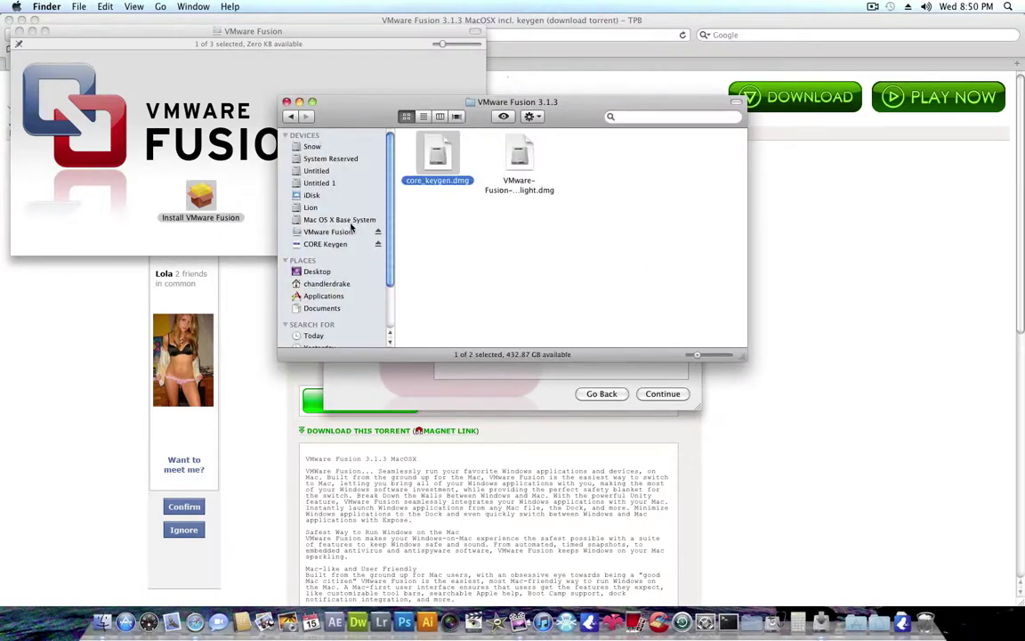
pyautogui.click(378, 244)
# - Paste the copied serial into the Serial number field and continue
pyautogui.click(462, 373)
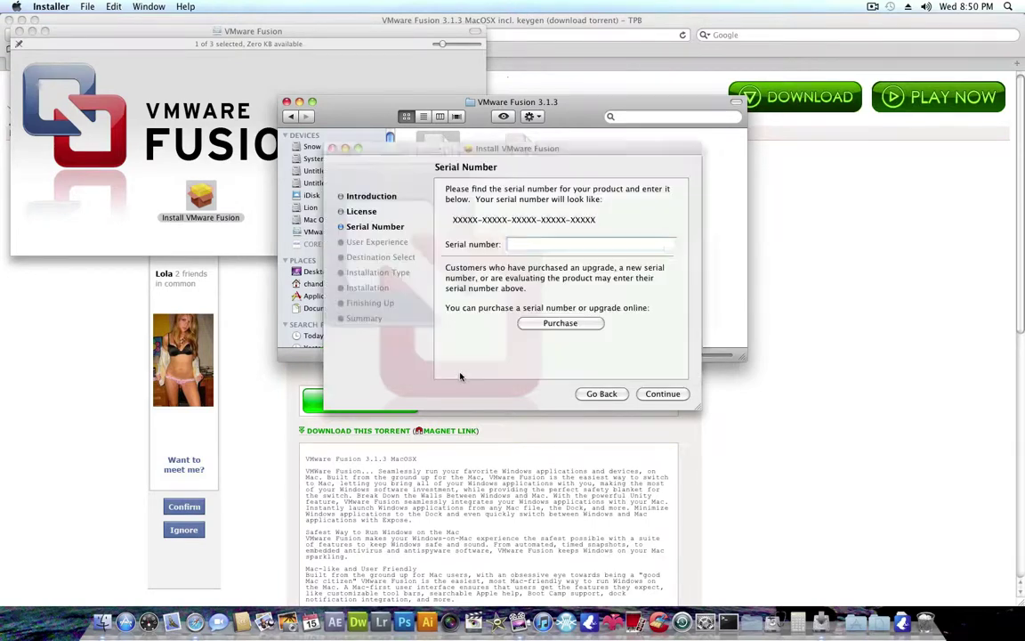
pyautogui.rightClick(527, 247)
pyautogui.click(547, 271)
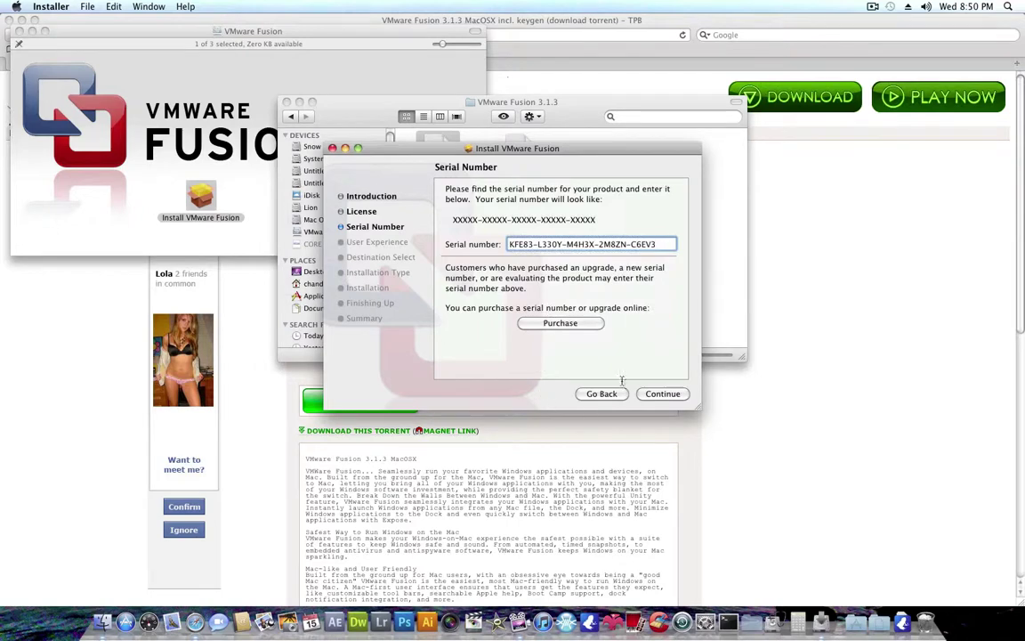
pyautogui.click(661, 394)
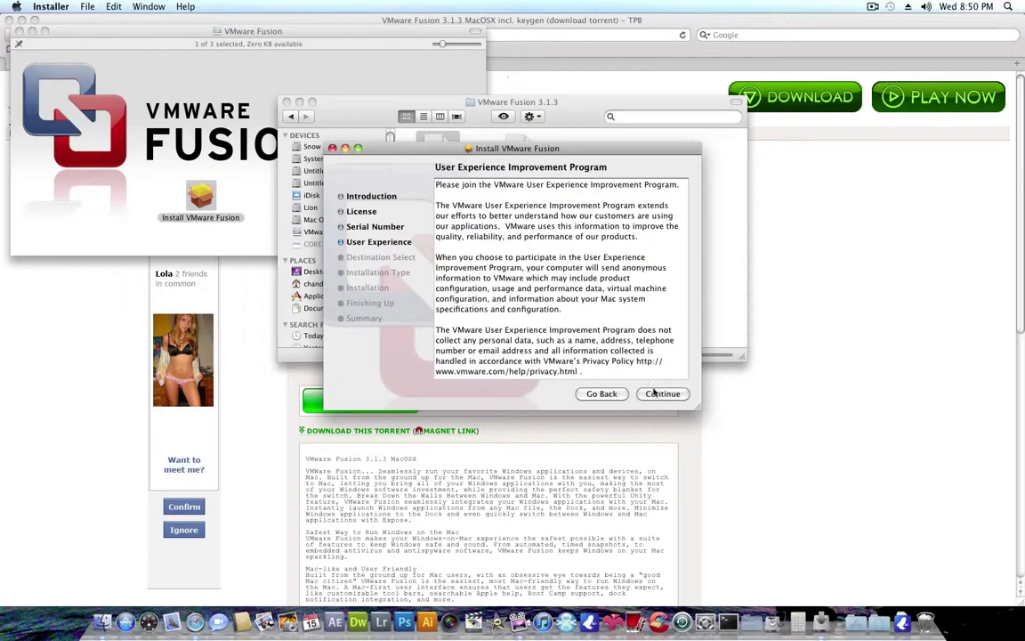
# - Read the User Experience Improvement Program details in TextEdit, then quit TextEdit
pyautogui.click(661, 394)
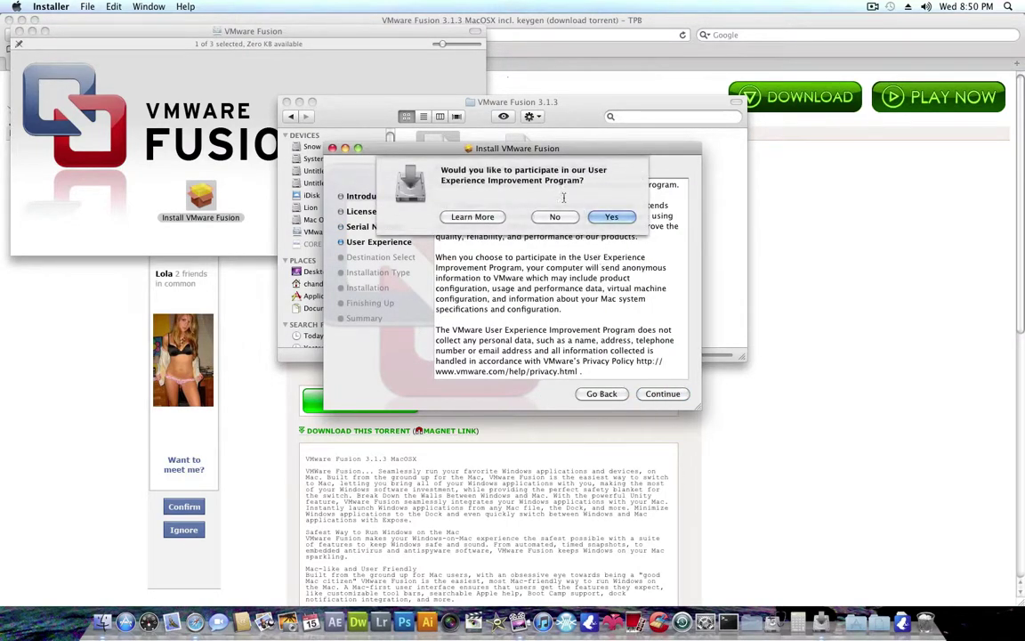
pyautogui.click(467, 217)
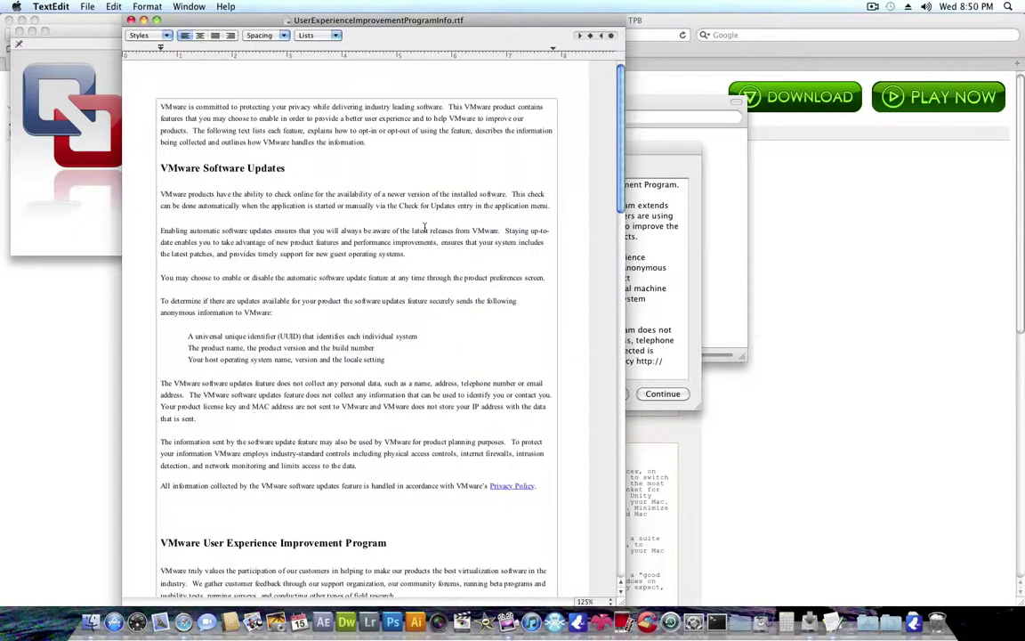
pyautogui.scroll(-10, 426, 230)
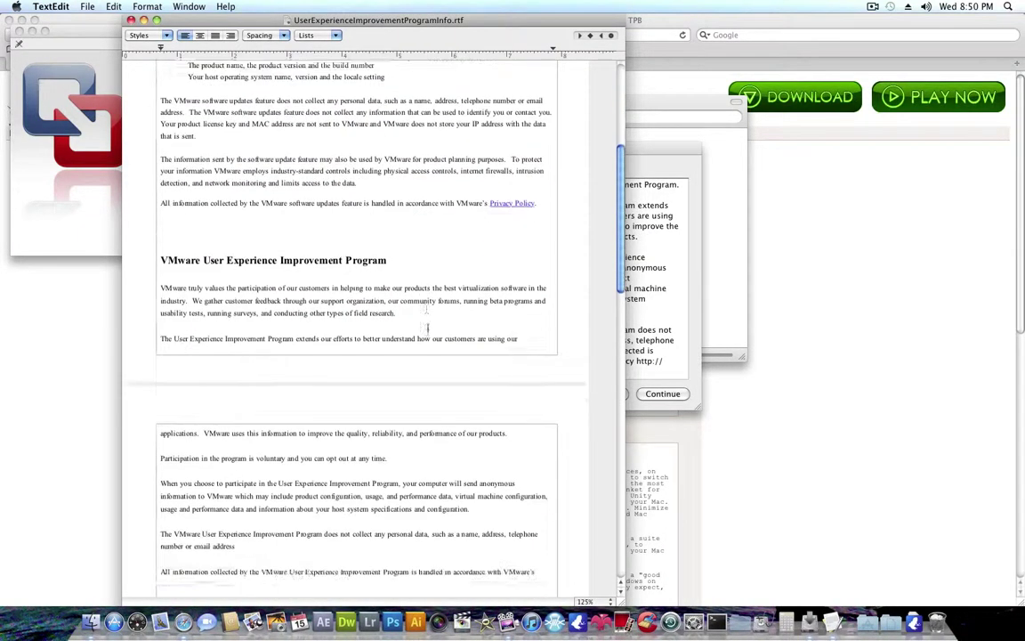
pyautogui.scroll(-5, 428, 328)
pyautogui.click(130, 19)
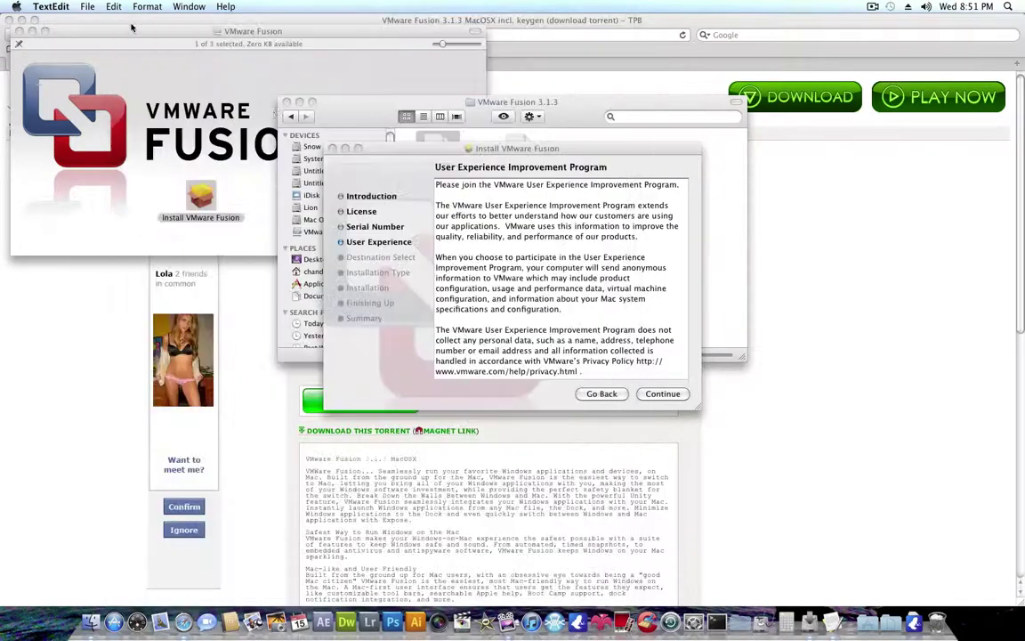
pyautogui.rightClick(832, 621)
pyautogui.click(836, 590)
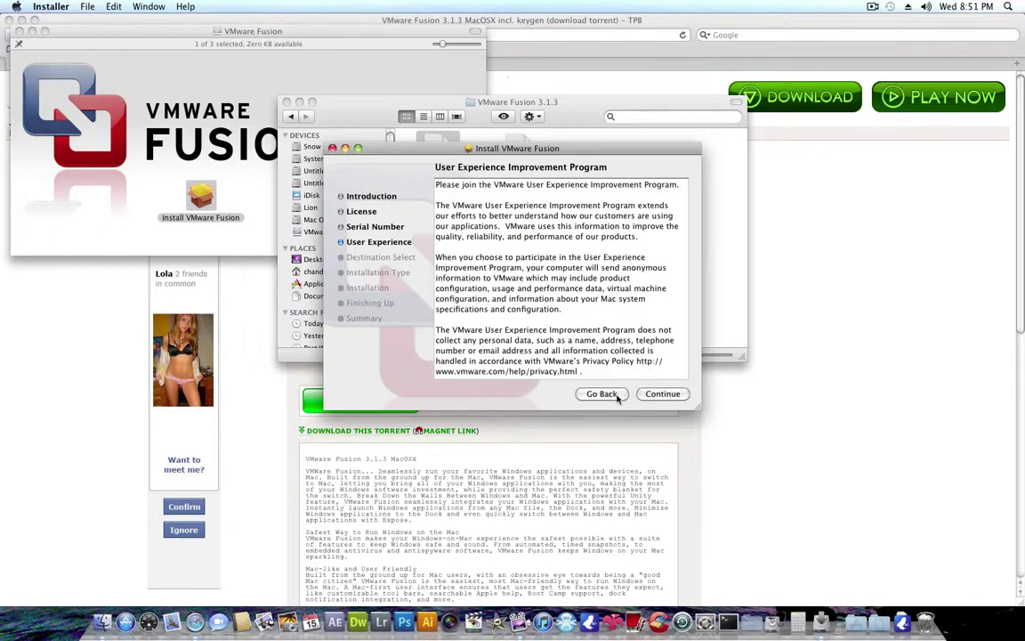
# - Return to the improvement program page and choose No to decline joining
pyautogui.click(610, 394)
pyautogui.click(661, 393)
pyautogui.click(661, 393)
pyautogui.click(549, 219)
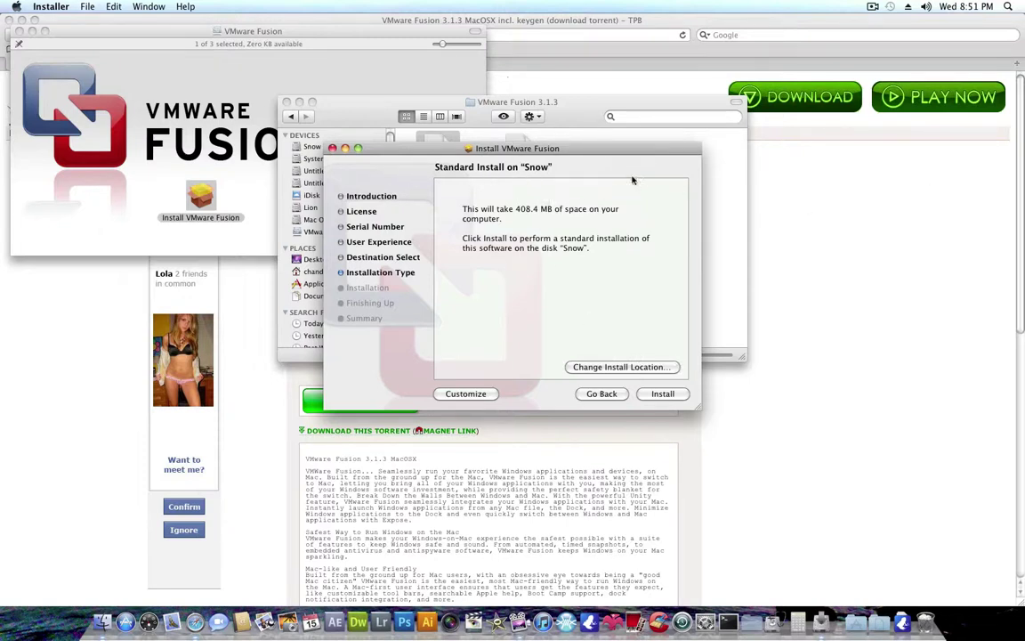
# - Start the standard install, authorising it with the administrator password
pyautogui.click(665, 394)
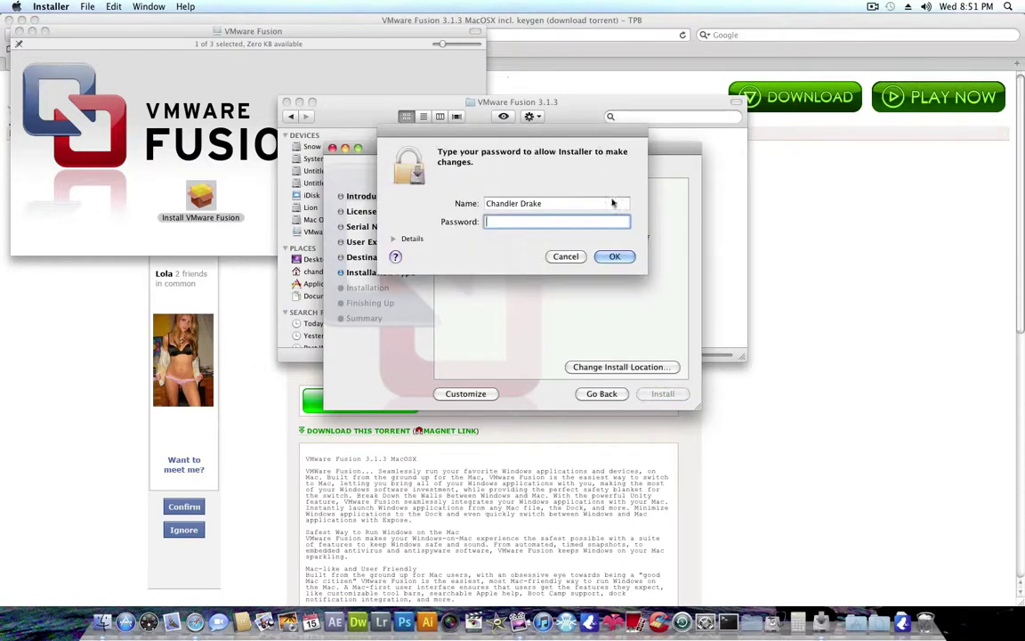
pyautogui.write('•••')
pyautogui.press('Return')
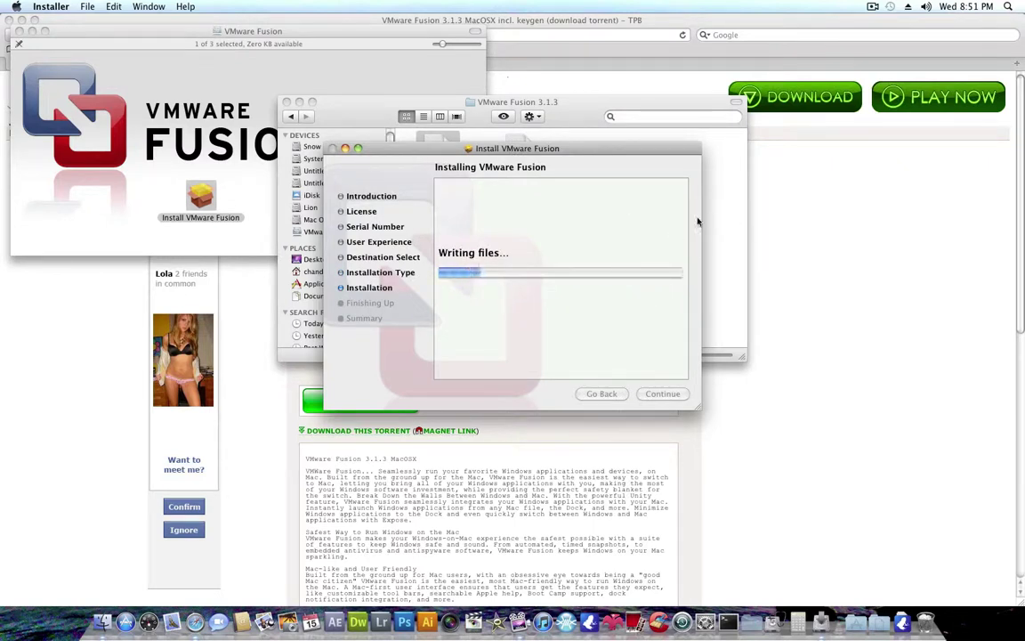
# - Close the VMware Fusion 3.1.3 folder and disk image windows, keeping the installer in front
pyautogui.click(394, 140)
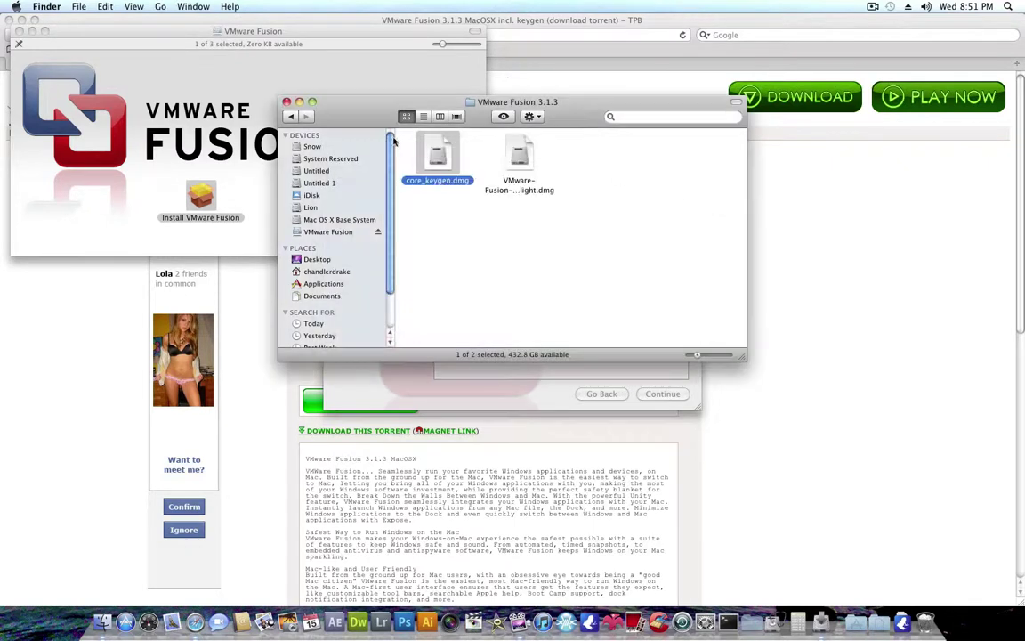
pyautogui.click(286, 102)
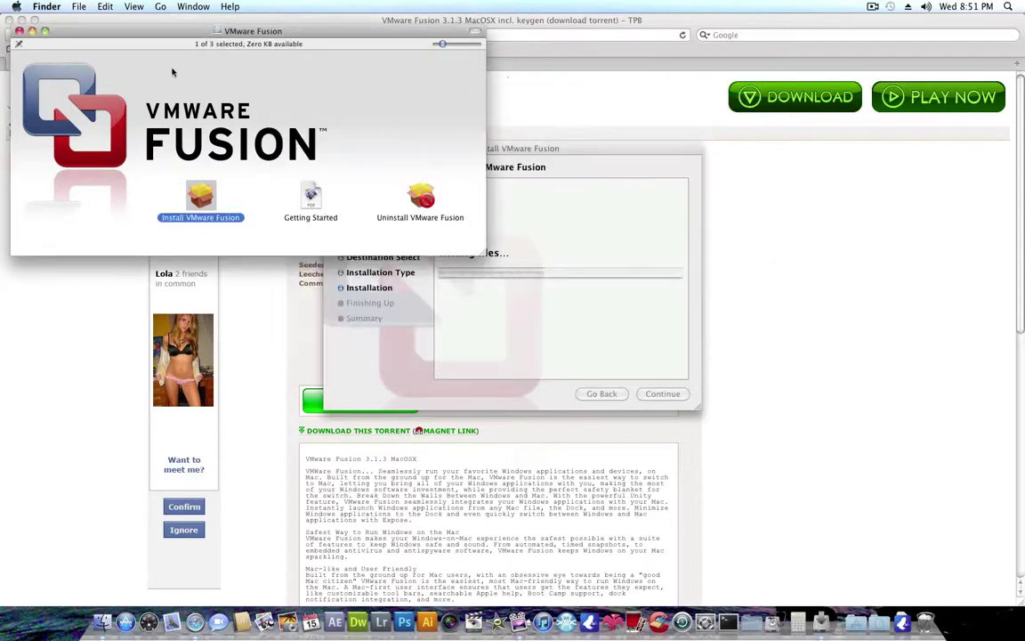
pyautogui.click(18, 32)
pyautogui.click(563, 220)
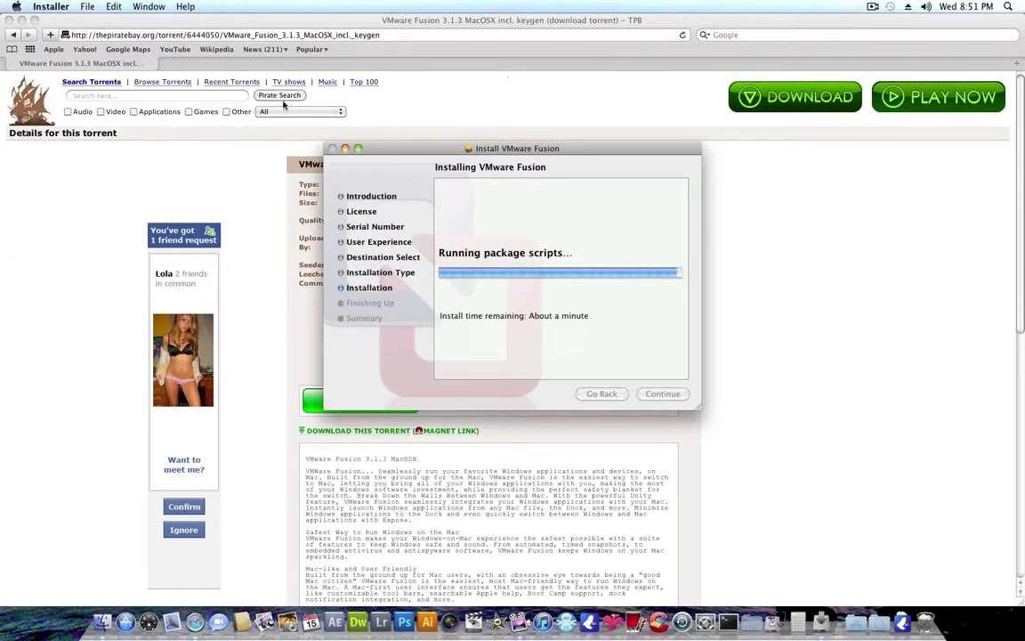
# - Quit Safari and let the installer finish writing VMware Fusion
pyautogui.click(81, 27)
pyautogui.click(45, 7)
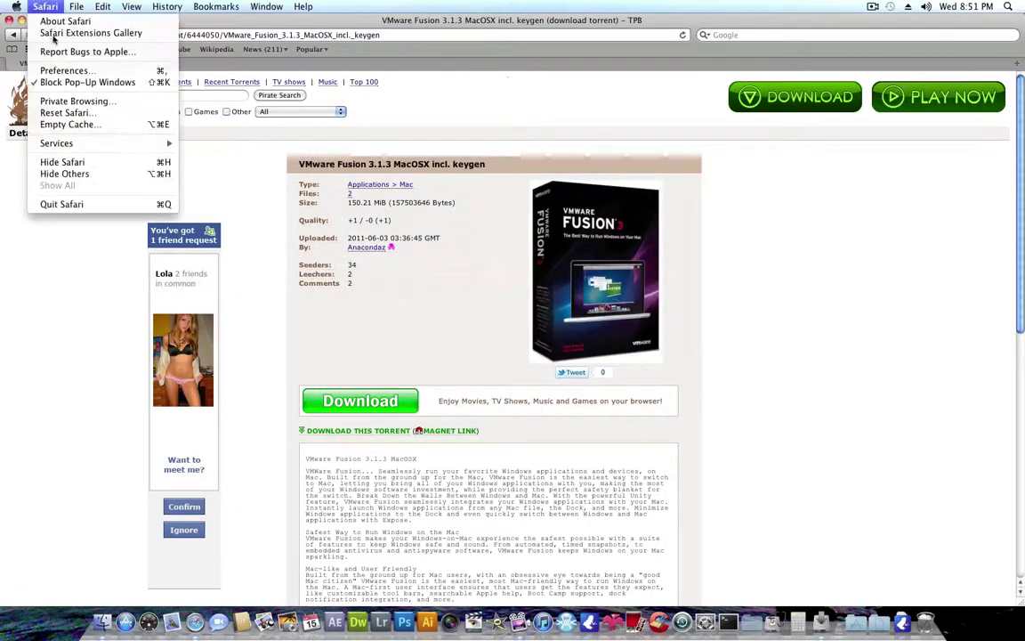
pyautogui.click(62, 203)
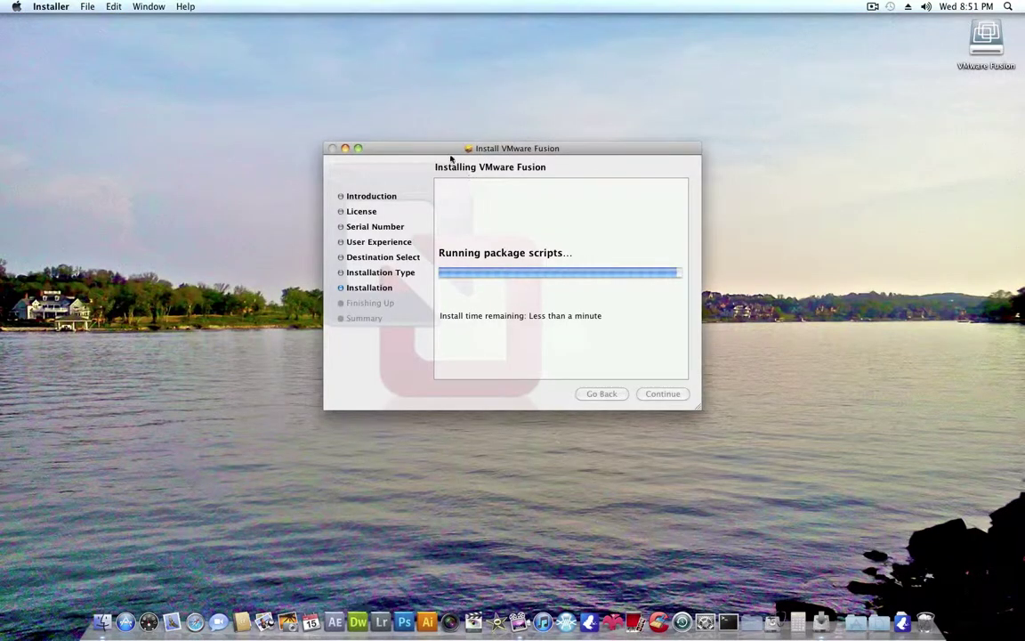
pyautogui.moveTo(405, 154); pyautogui.dragTo(397, 190)
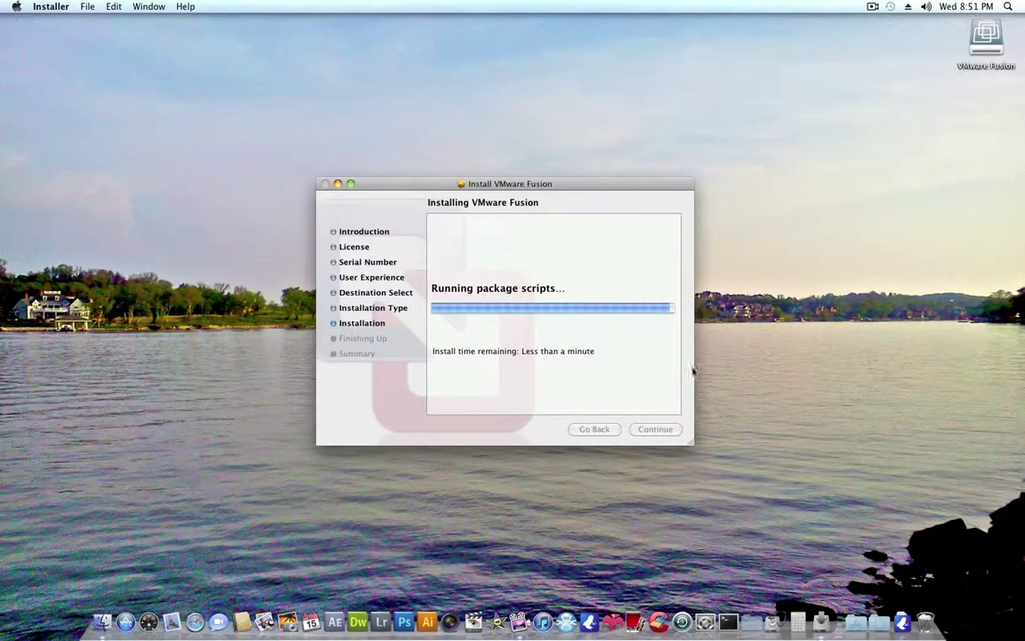
pyautogui.click(873, 6)
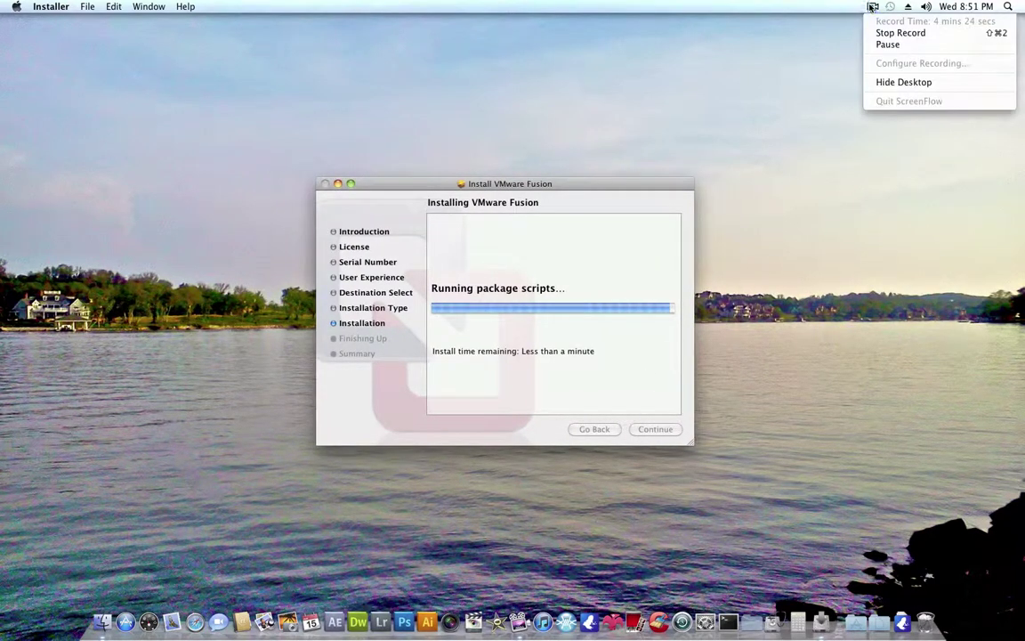
pyautogui.click(887, 45)
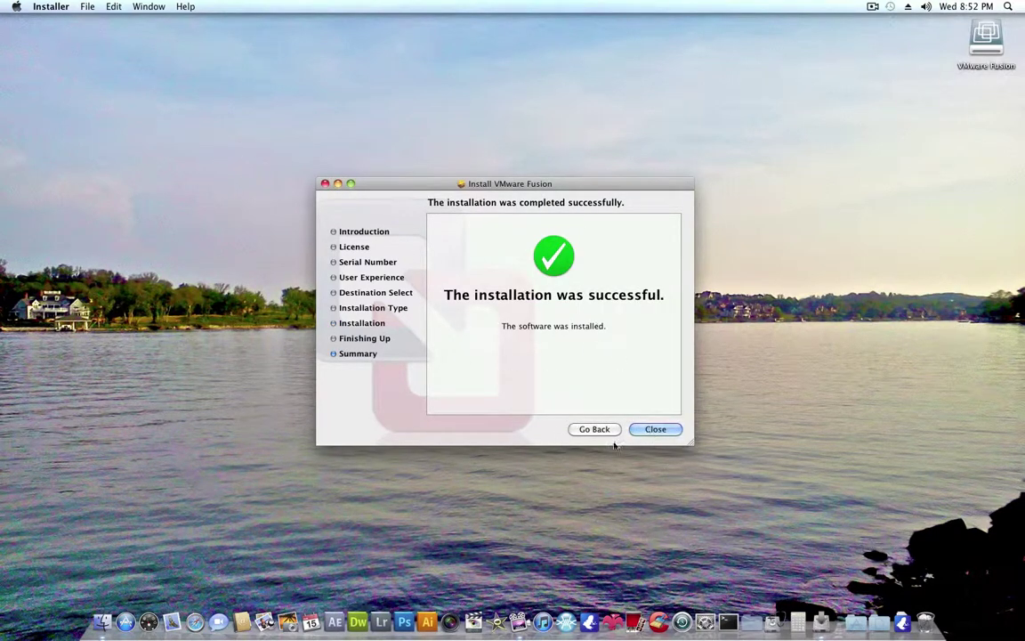
# - Close the finished installer and eject the VMware Fusion disk image
pyautogui.click(659, 429)
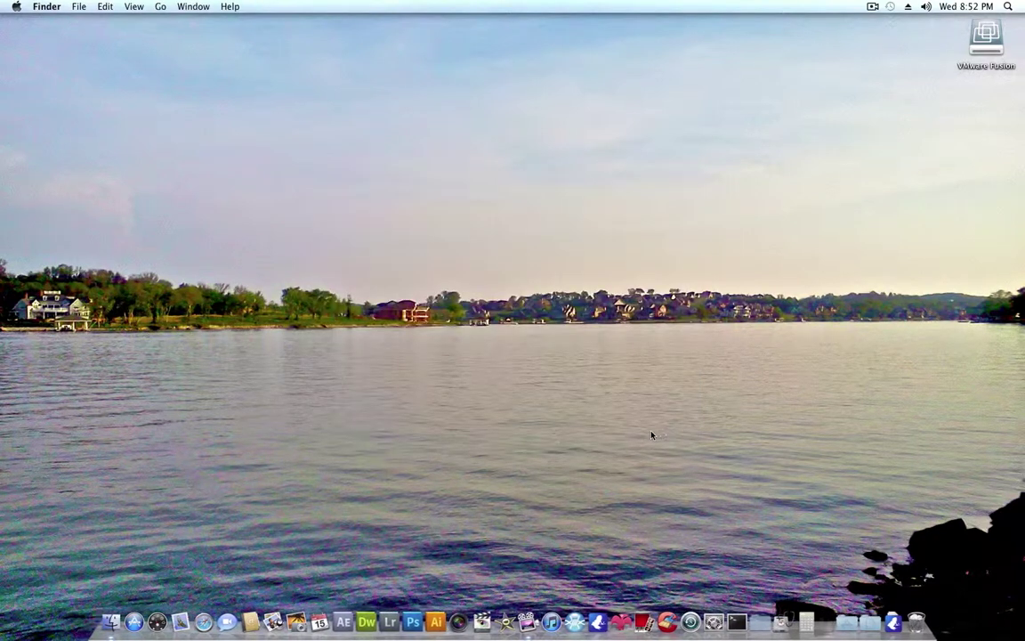
pyautogui.rightClick(994, 40)
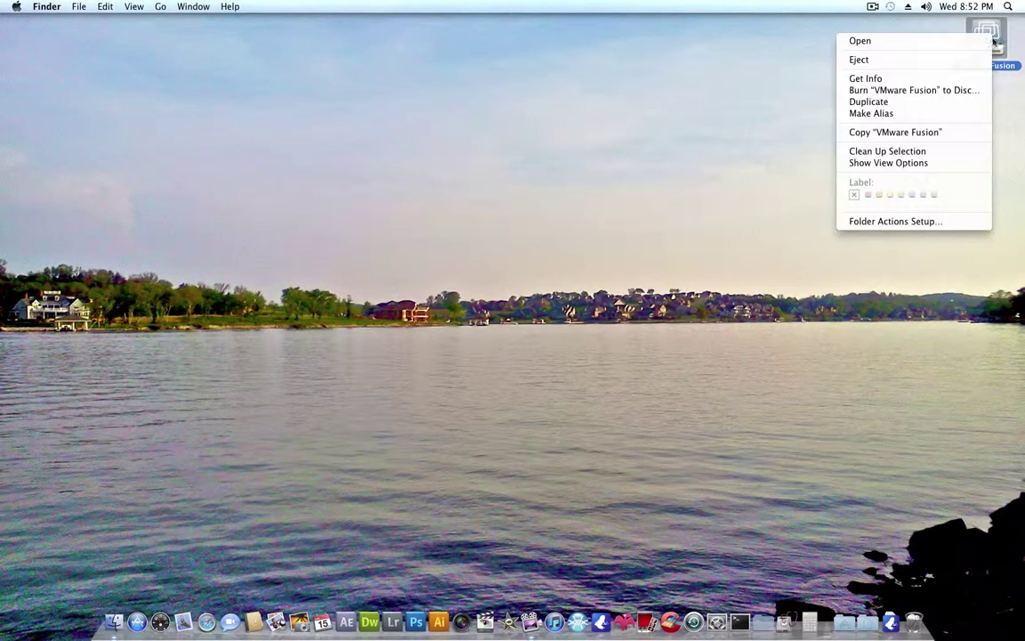
pyautogui.click(928, 59)
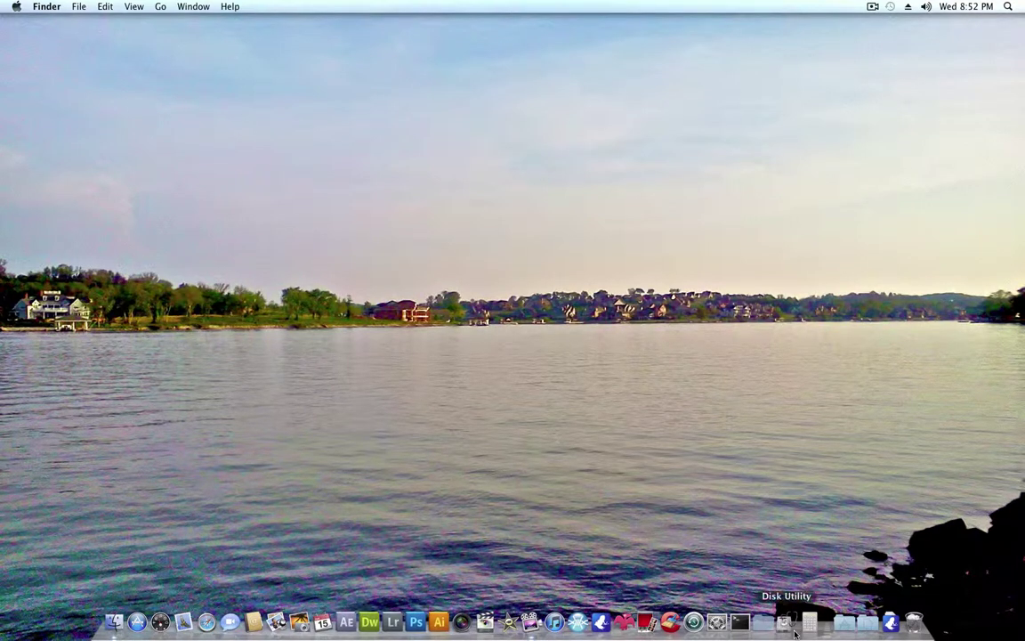
# - Drag VMware Fusion from the Applications stack into the Dock beside the Adobe apps
pyautogui.click(843, 623)
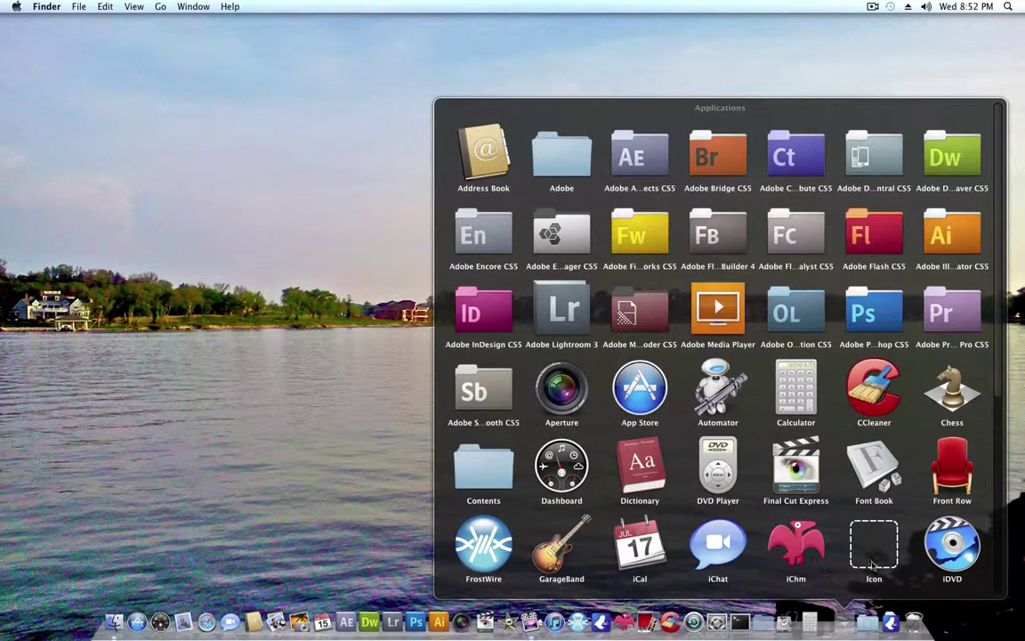
pyautogui.scroll(-5, 763, 356)
pyautogui.scroll(2, 763, 356)
pyautogui.scroll(-2, 623, 445)
pyautogui.click(487, 544)
pyautogui.moveTo(521, 619); pyautogui.dragTo(445, 623)
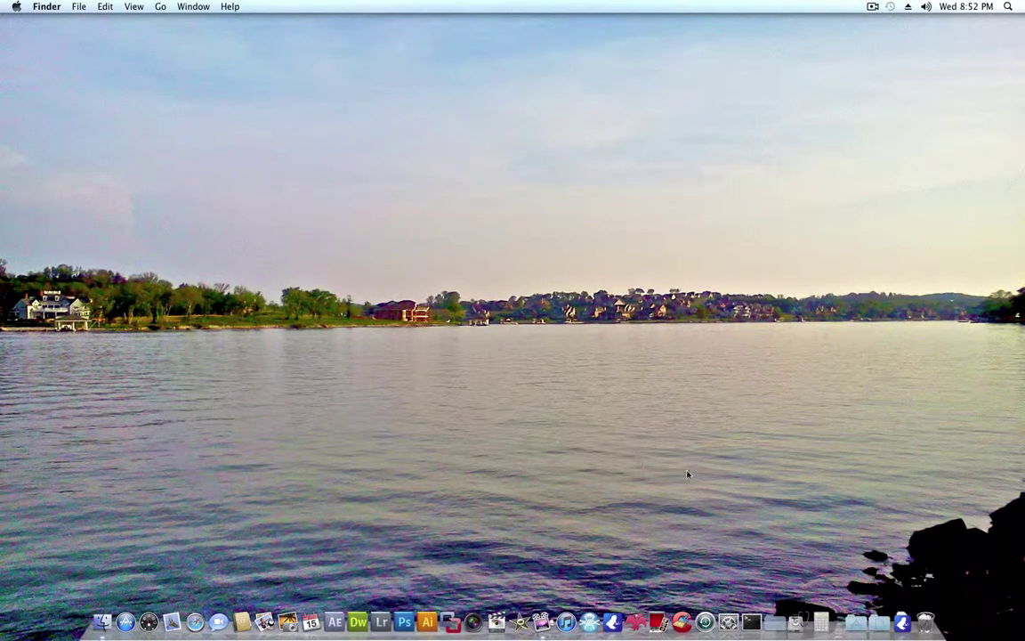
# - Launch VMware Fusion from the Dock and choose Later on the Registration sheet
pyautogui.click(451, 621)
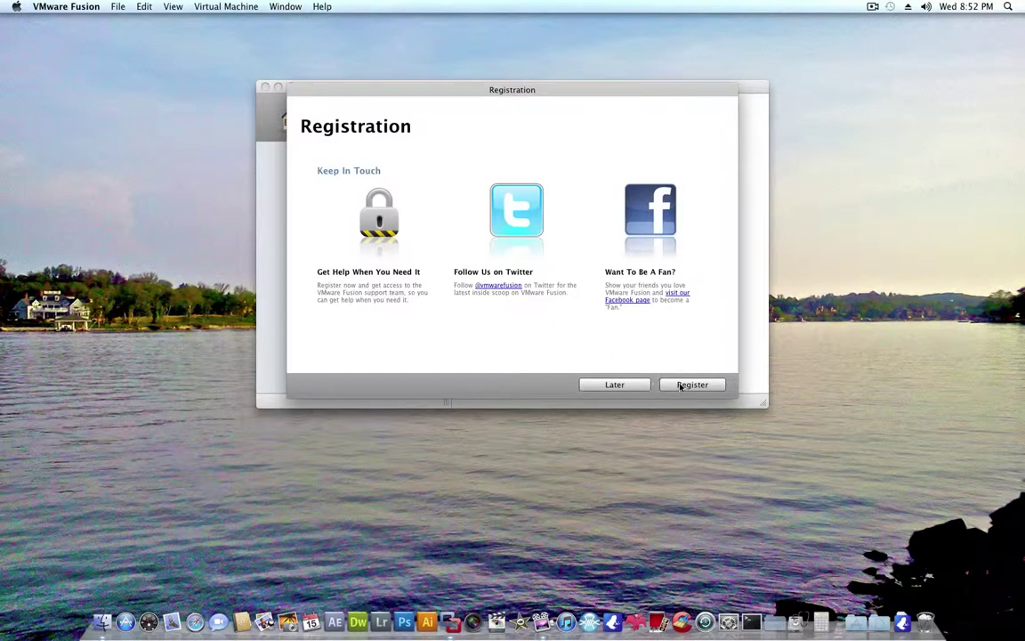
pyautogui.click(615, 385)
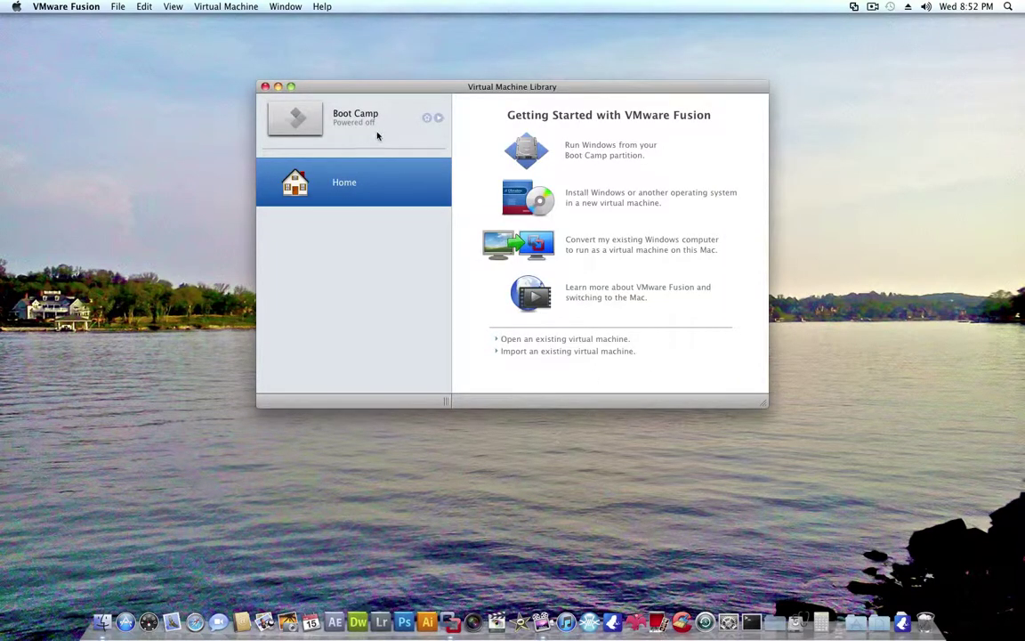